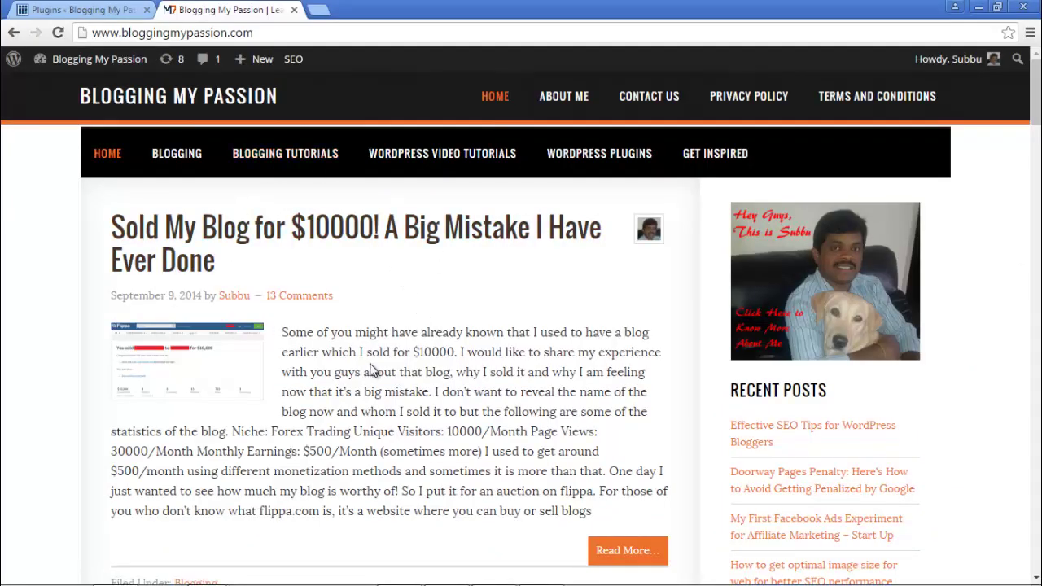
Step: Open the Sold My Blog post and review its existing Related Articles list
left_click(323, 224)
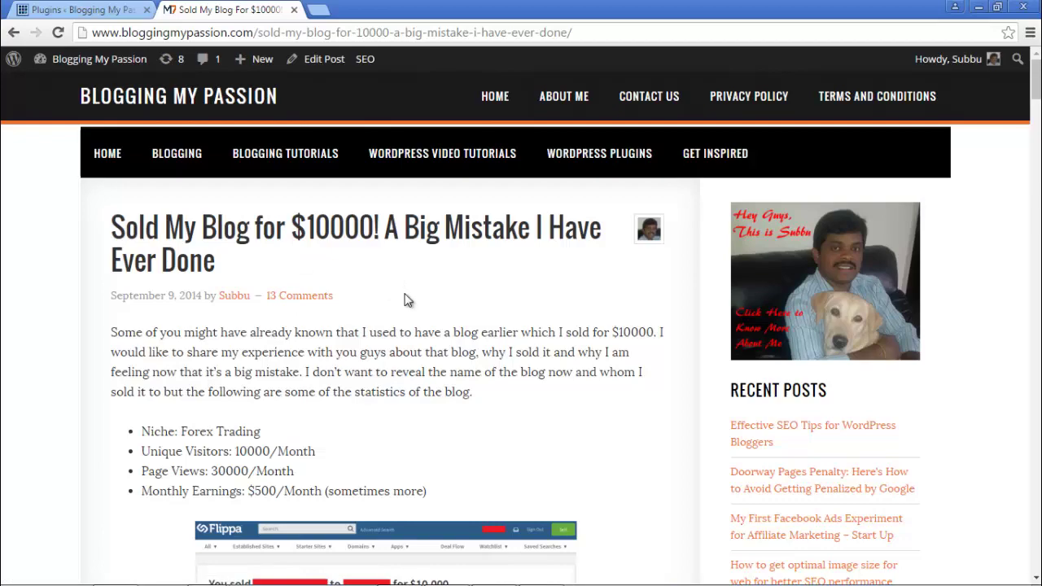
scroll(407, 300, "down", 15)
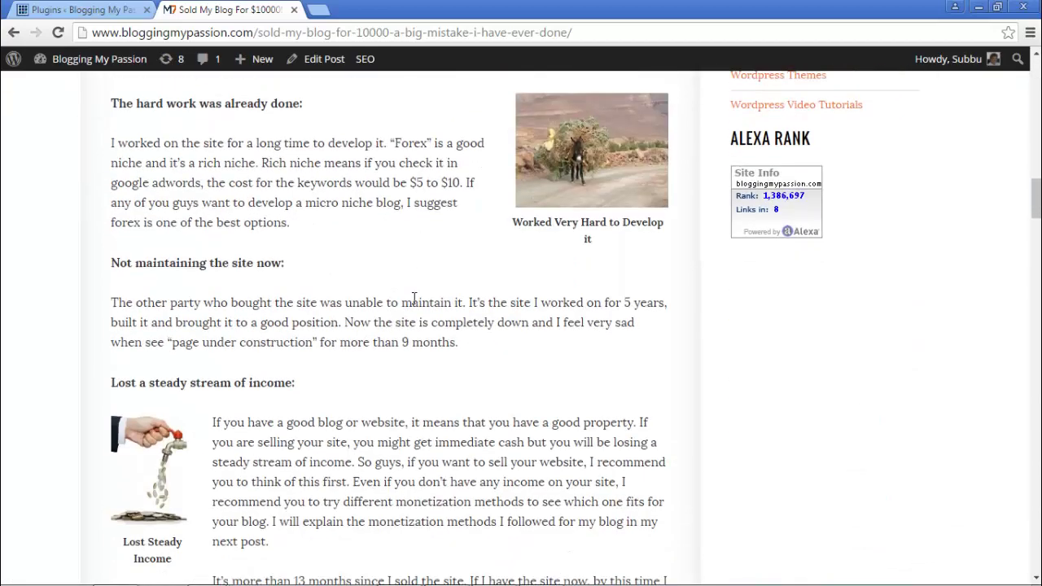
scroll(414, 307, "down", 12)
scroll(414, 304, "up", 6)
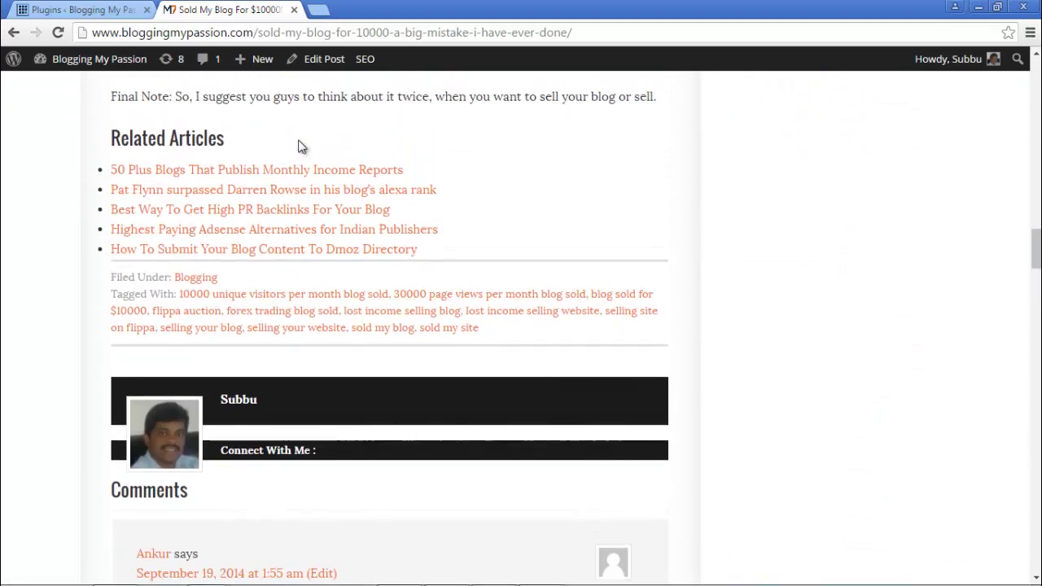
scroll(298, 146, "up", 1)
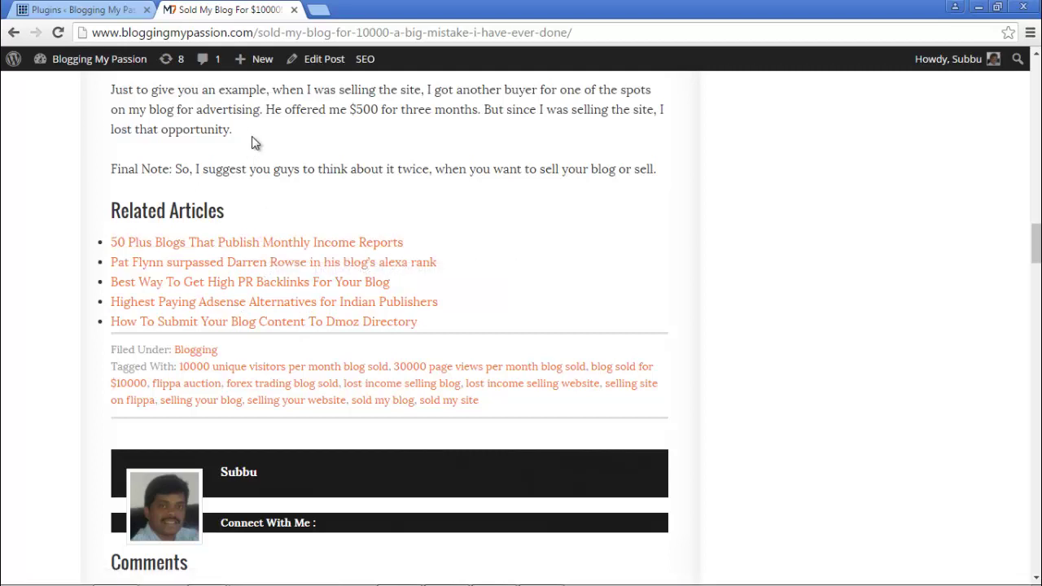
scroll(252, 143, "up", 2)
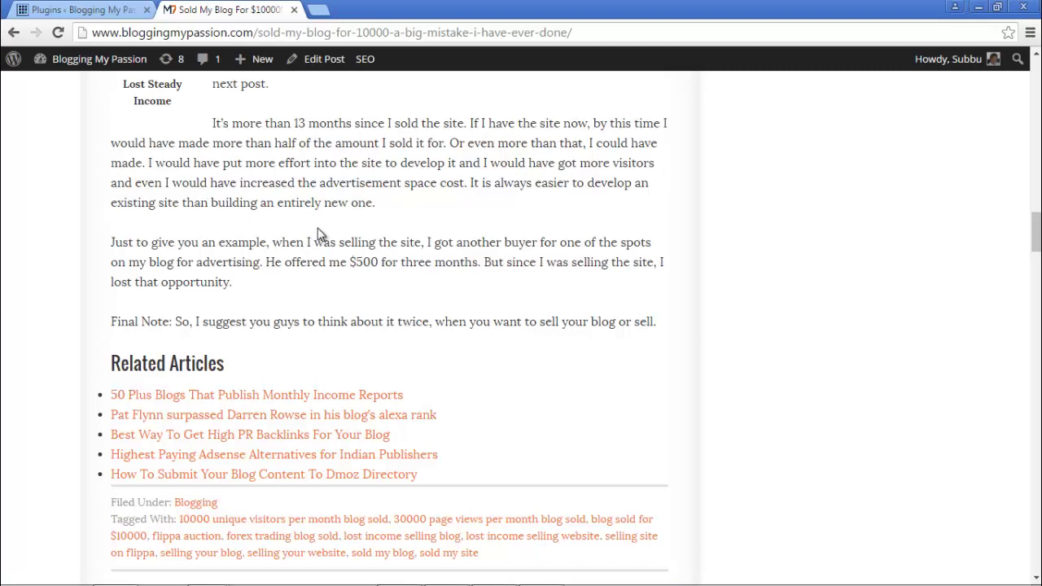
scroll(317, 228, "down", 1)
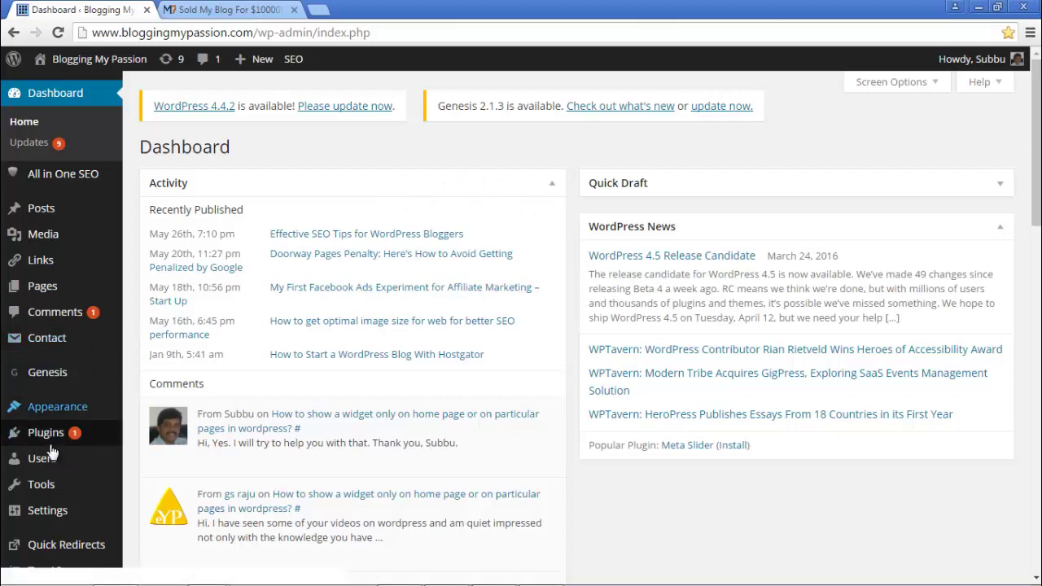
Step: Search Plugins > Add New for 'related posts via categories'
mouse_move(52, 445)
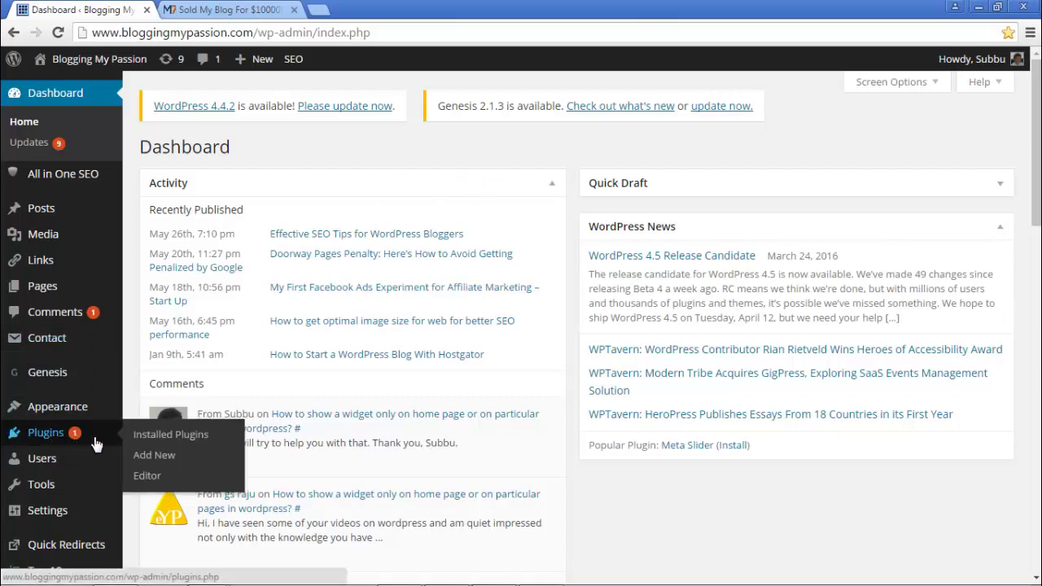
left_click(155, 455)
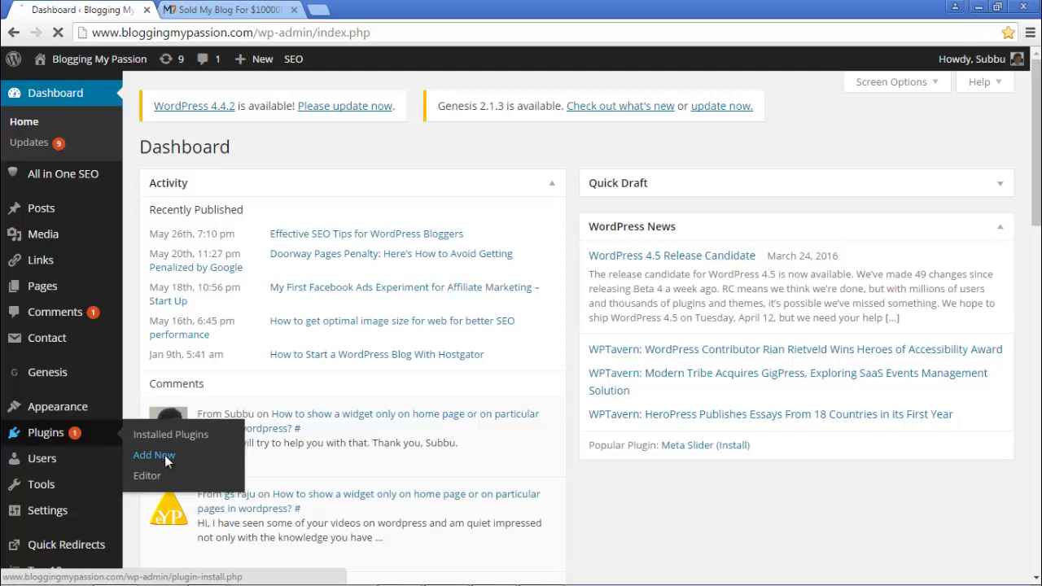
left_click(887, 195)
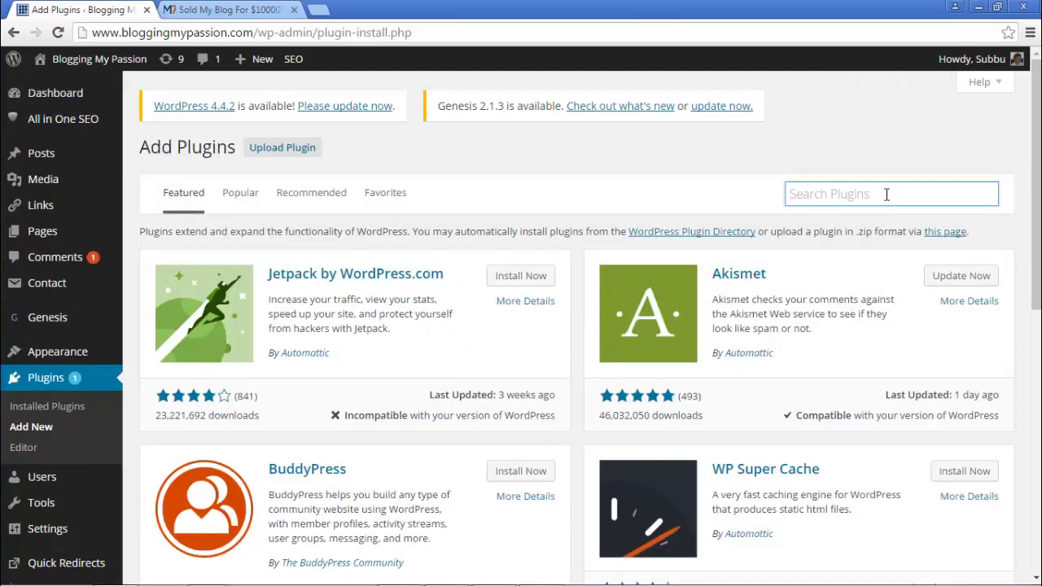
type("related posts v")
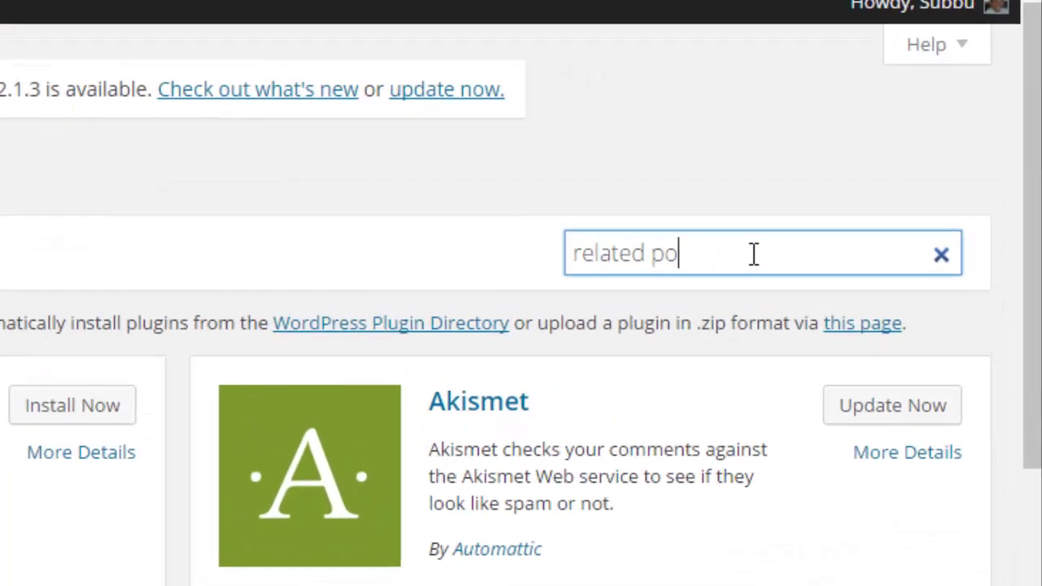
type("ia ")
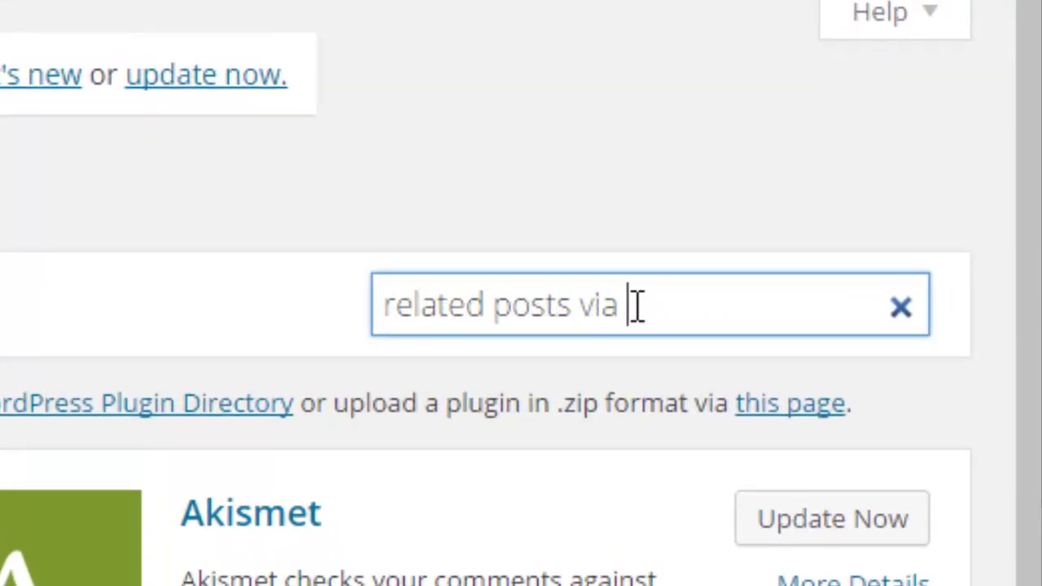
type("categories")
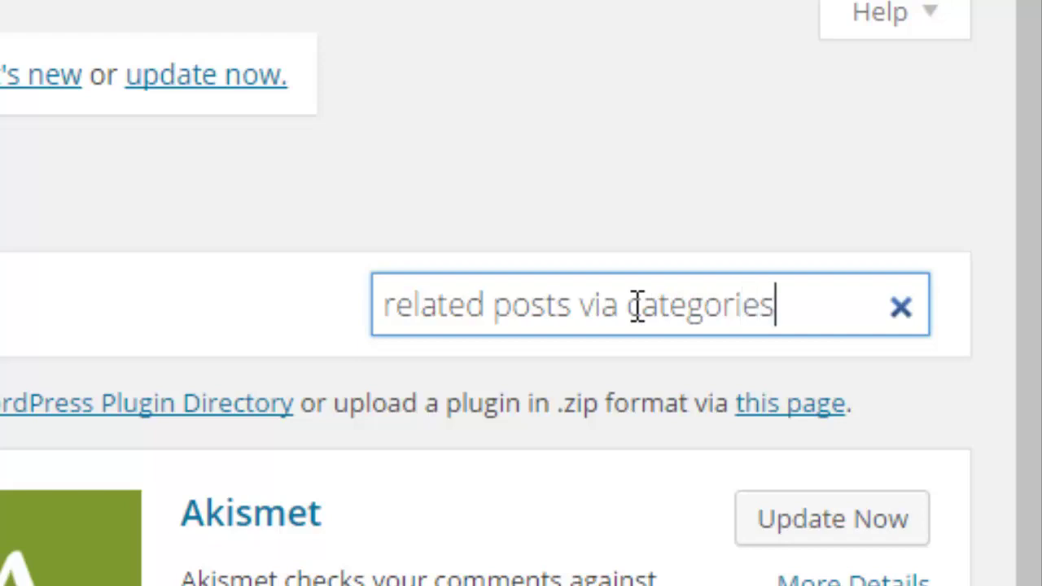
key("Return")
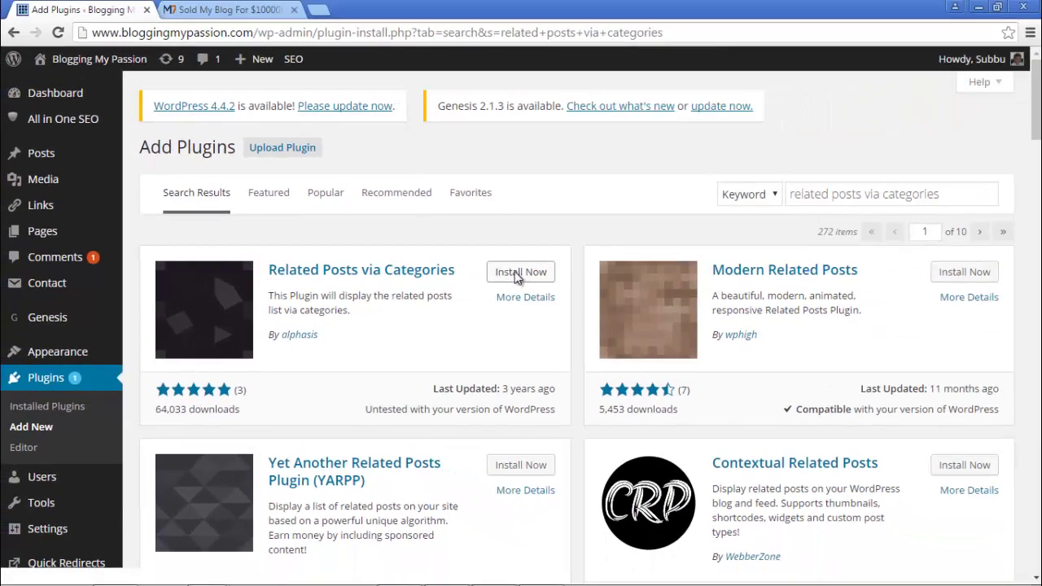
Step: Install and activate Related Posts via Categories, then locate it in the plugins list
left_click(684, 254)
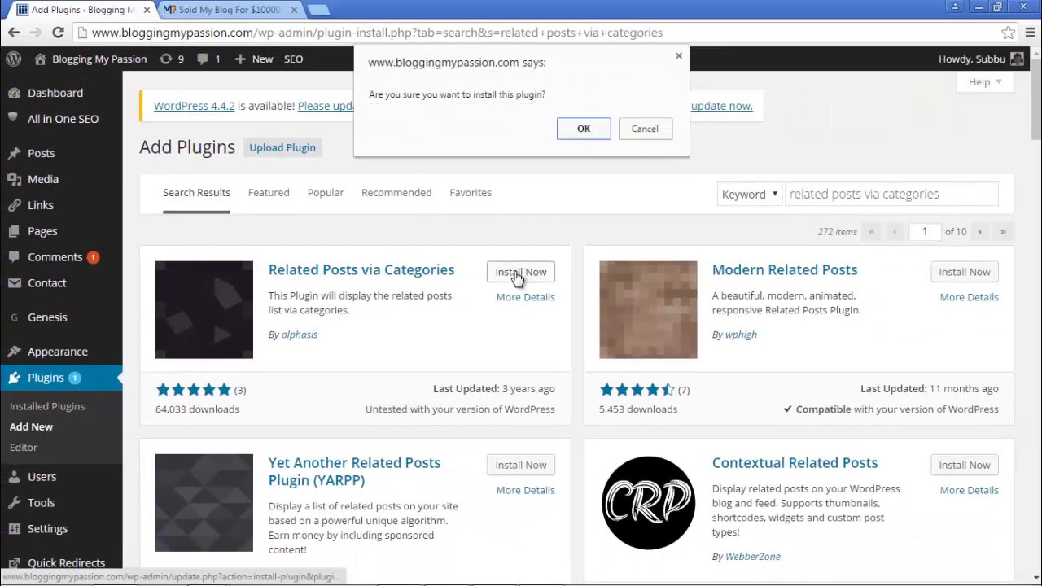
left_click(579, 132)
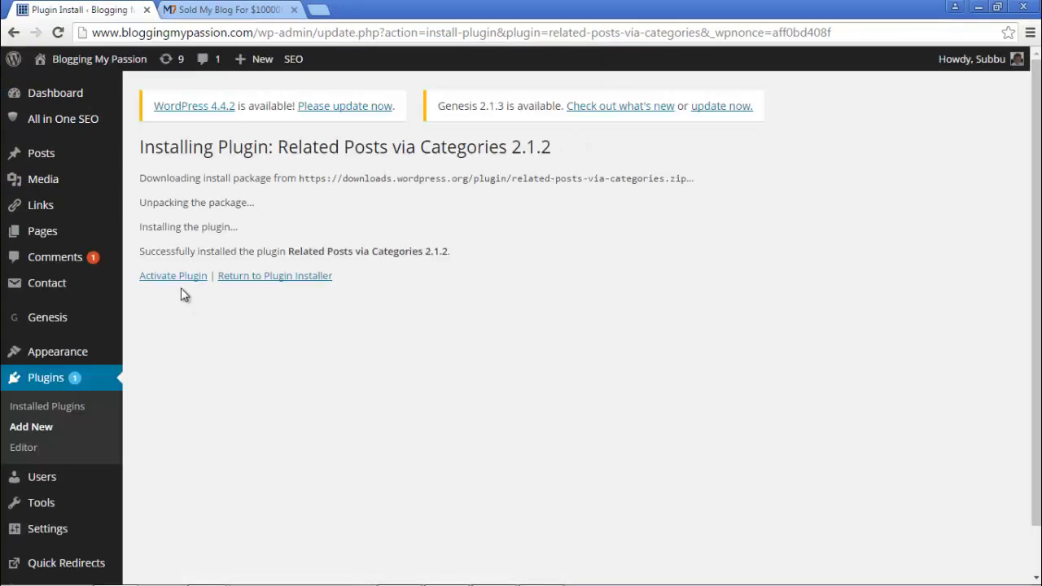
left_click(178, 278)
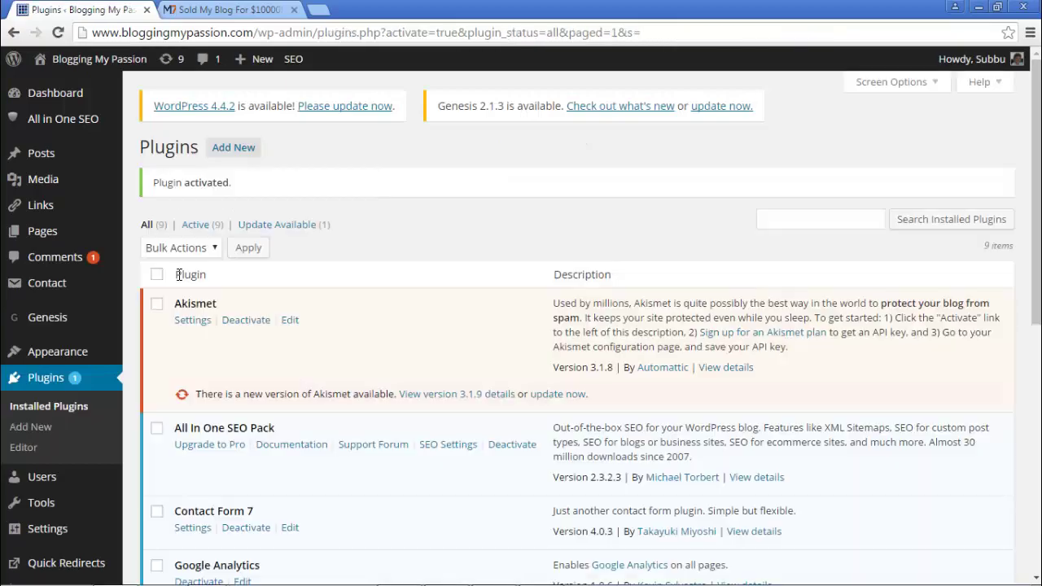
scroll(471, 371, "down", 5)
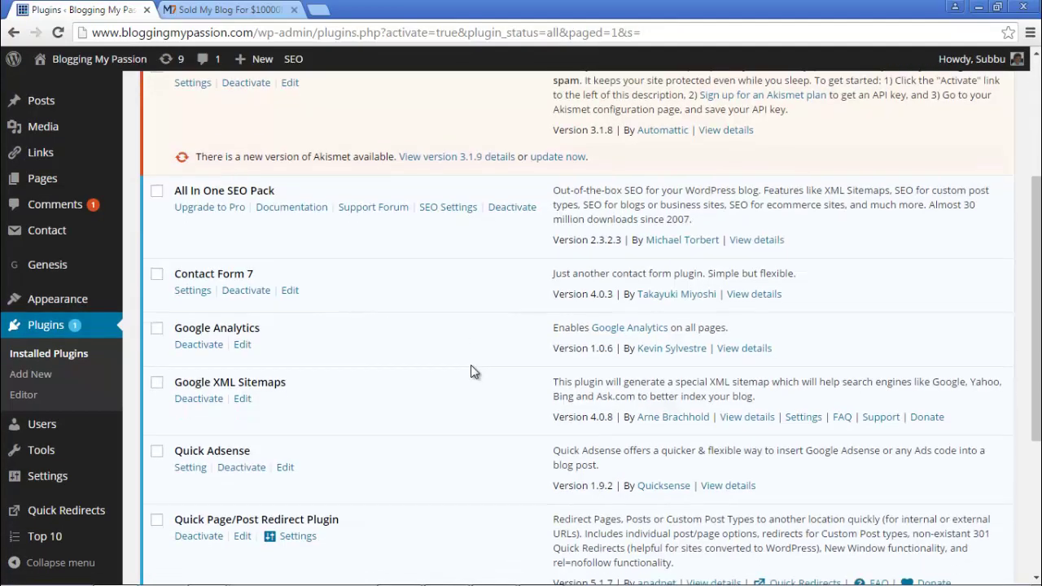
scroll(471, 372, "down", 1)
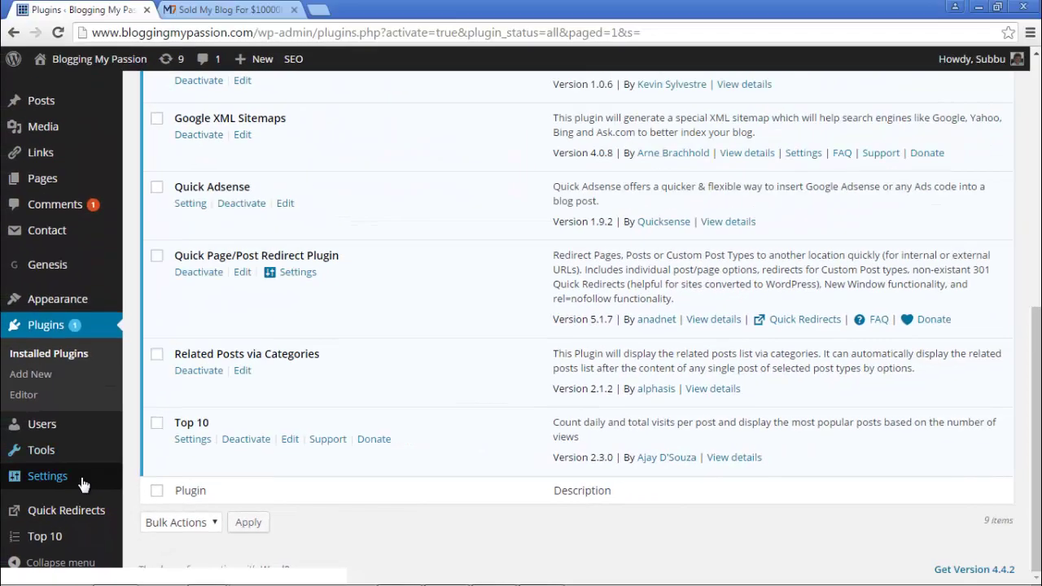
mouse_move(65, 503)
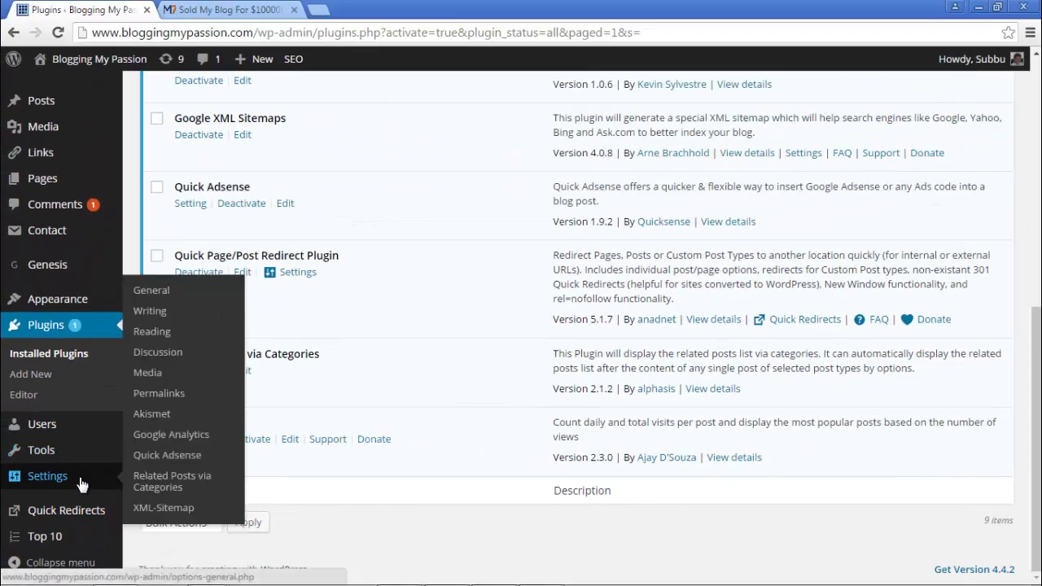
Step: Open the plugin's options and check Display settings: auto display on, 10 related posts, default title
left_click(162, 484)
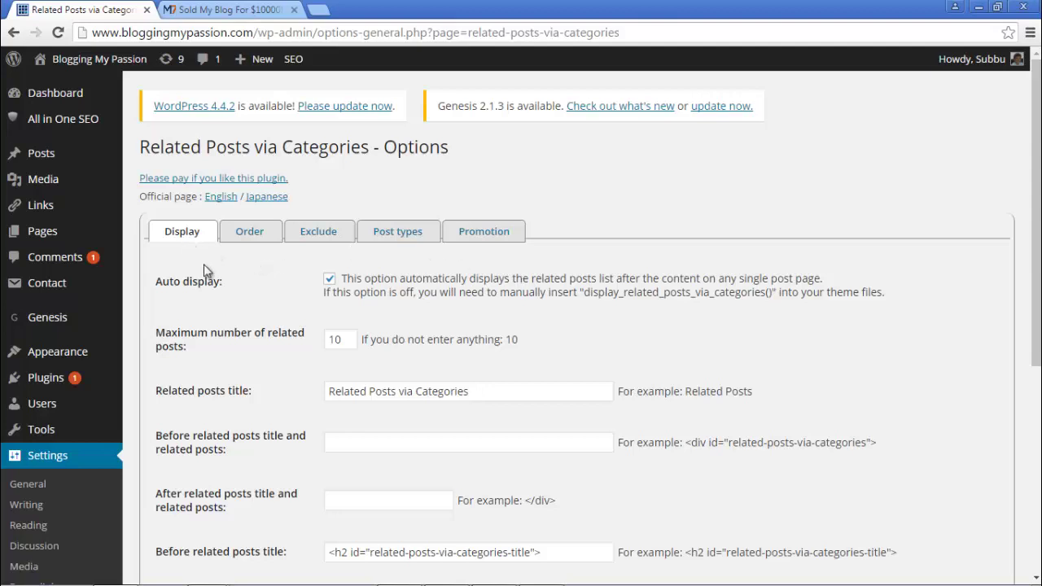
scroll(258, 295, "down", 1)
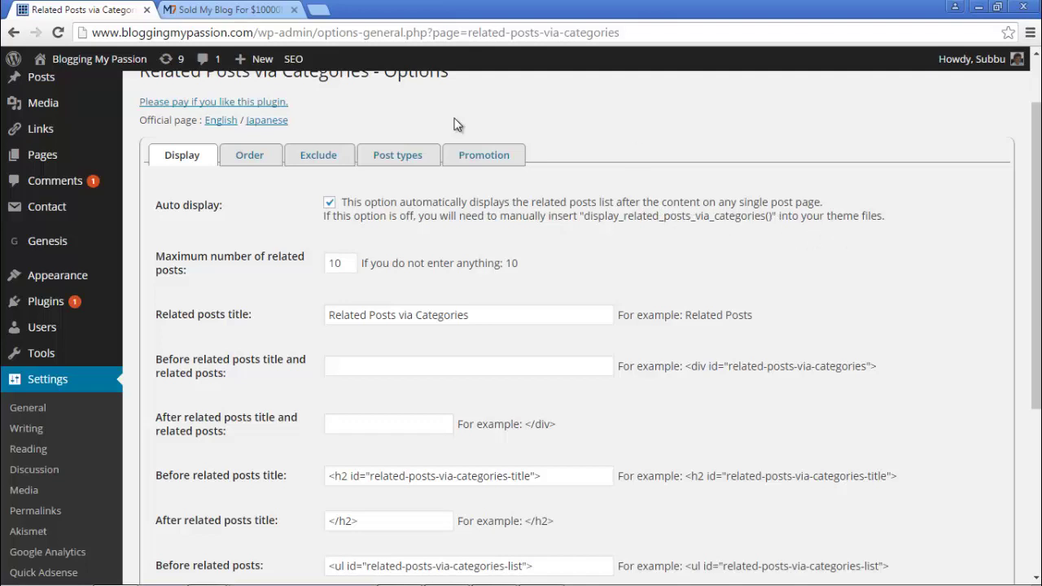
left_click(329, 202)
left_click(333, 204)
scroll(475, 223, "down", 2)
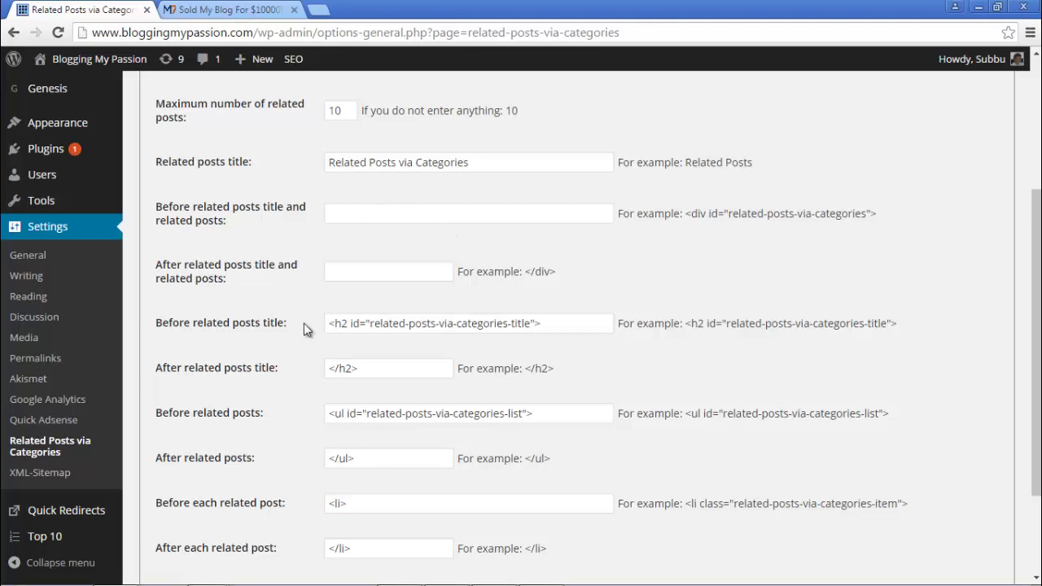
scroll(407, 236, "up", 1)
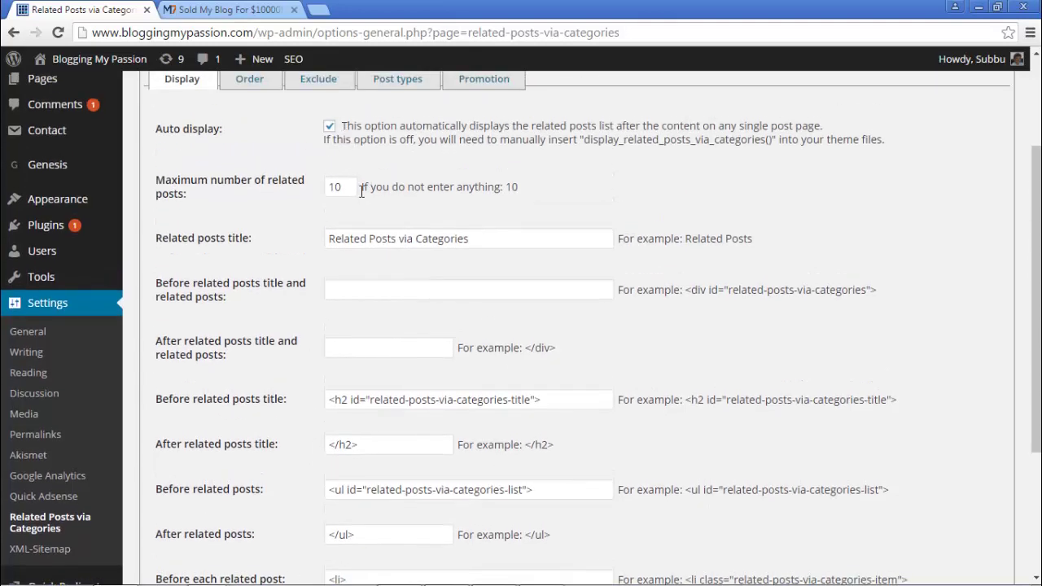
scroll(325, 145, "up", 1)
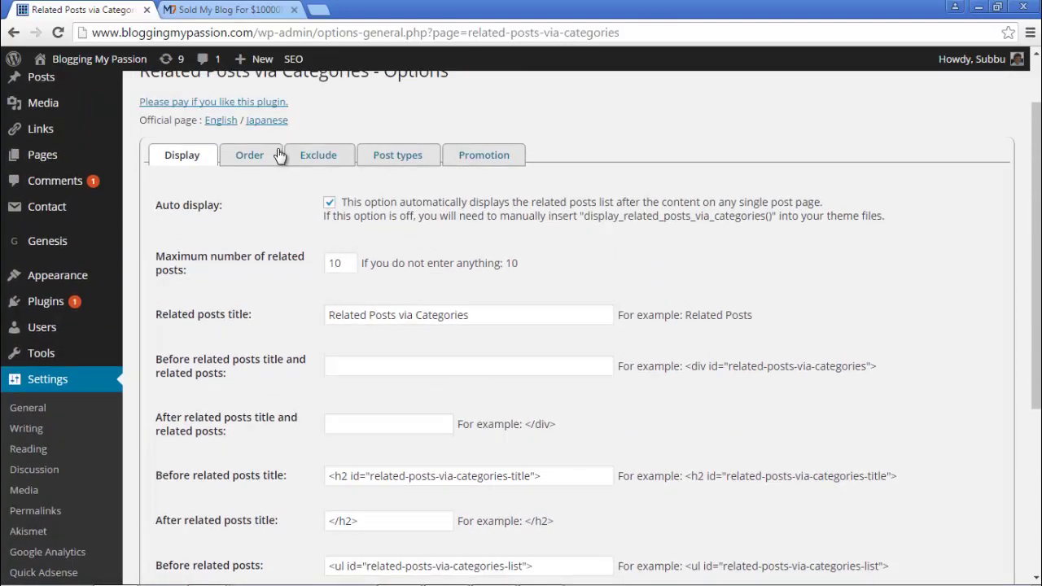
Step: Review the Order, Exclude, Post types and Promotion option tabs
left_click(263, 161)
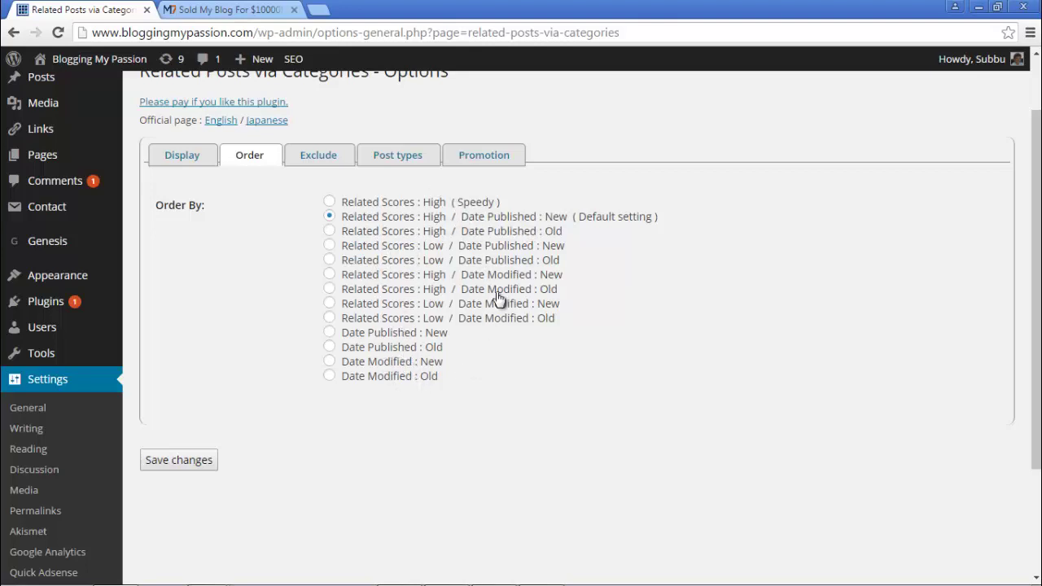
left_click(326, 164)
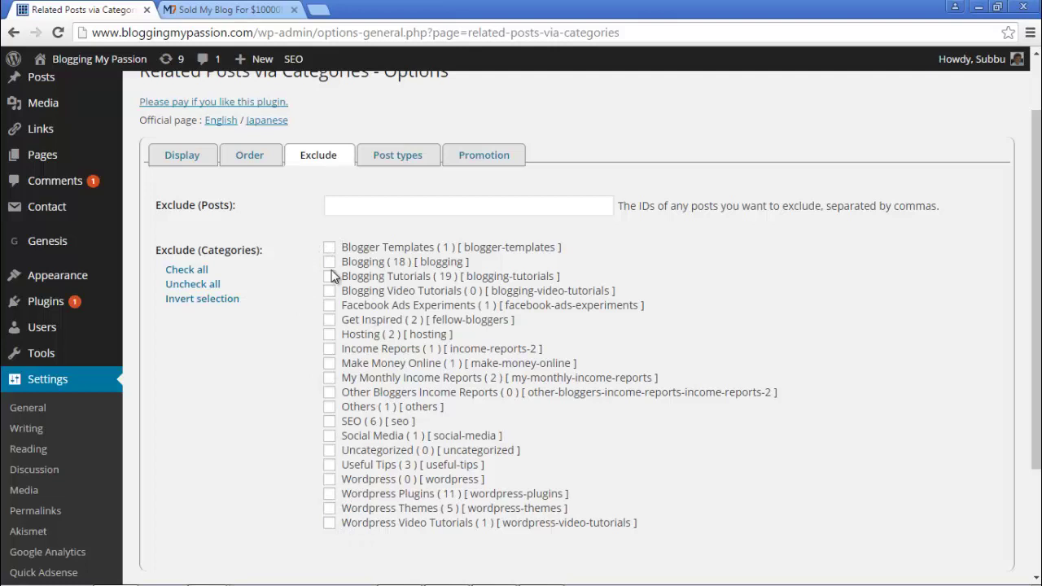
left_click(384, 159)
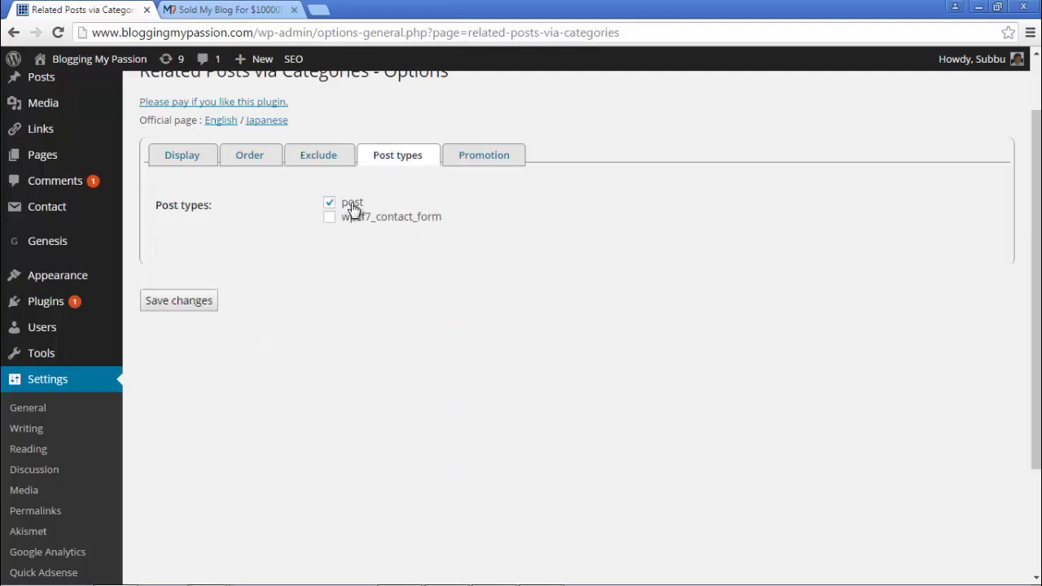
left_click(493, 165)
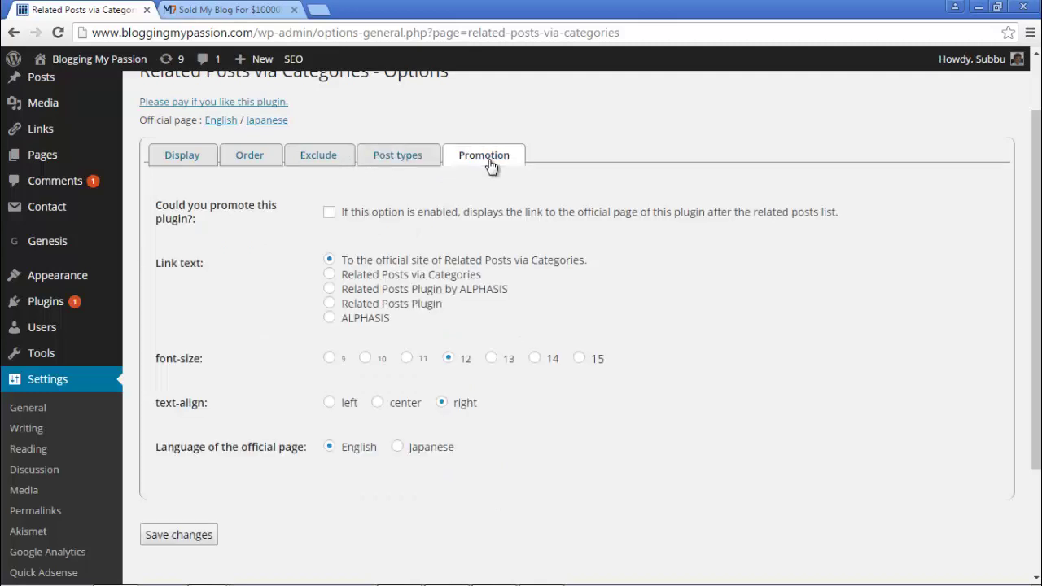
Step: Return to the Display tab and save the options unchanged
left_click(187, 154)
scroll(343, 293, "down", 5)
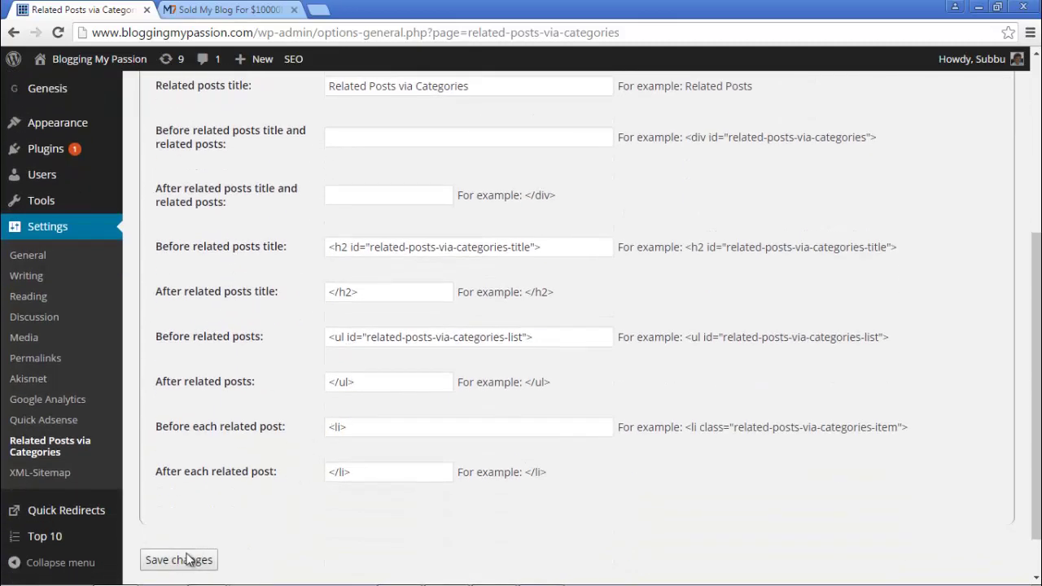
left_click(179, 560)
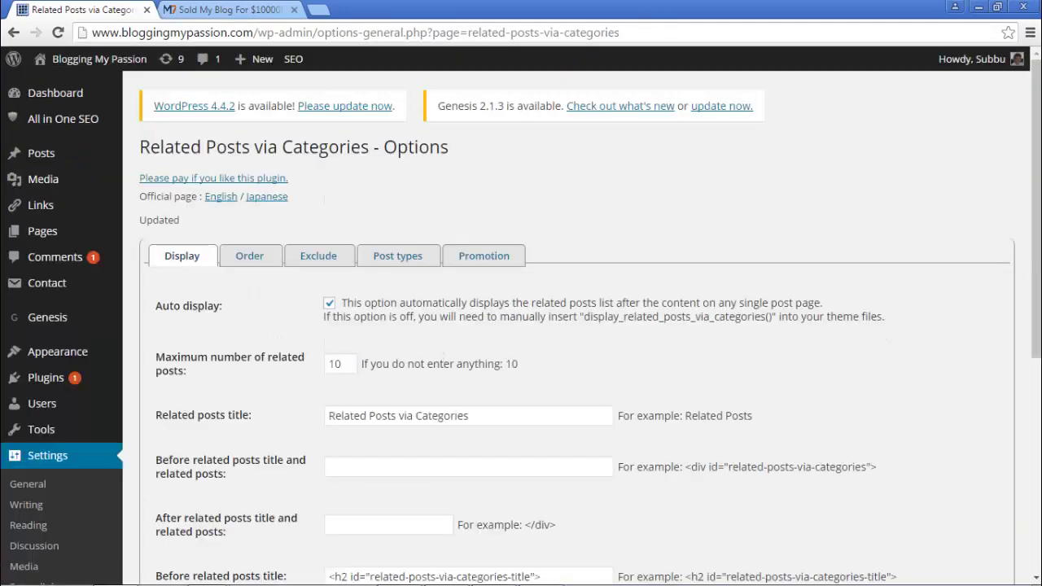
left_click(229, 10)
Step: Reload the Sold My Blog post and check the ten-item related-posts list after its Final Note
scroll(334, 259, "up", 6)
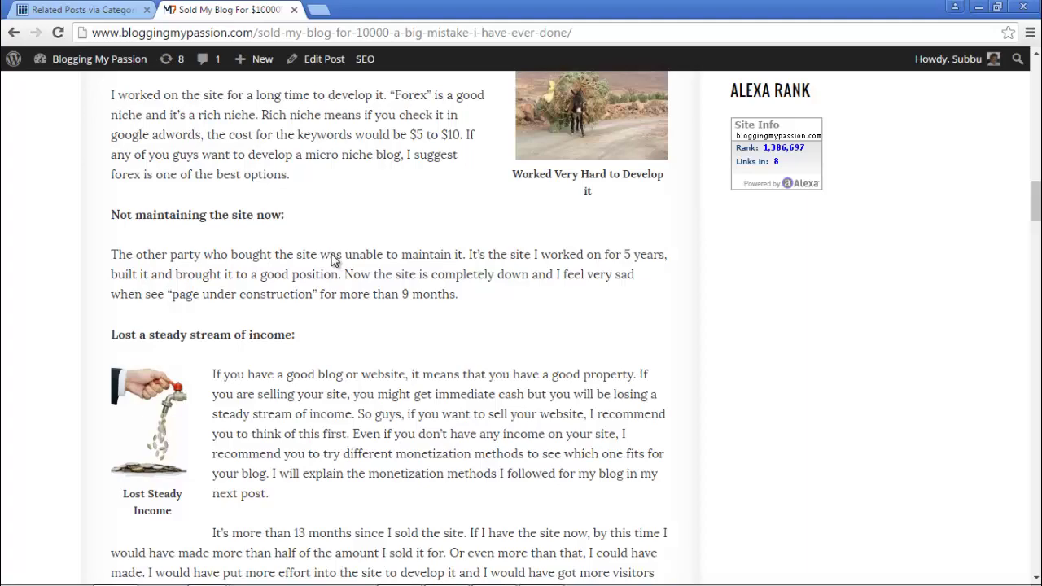
scroll(334, 259, "up", 15)
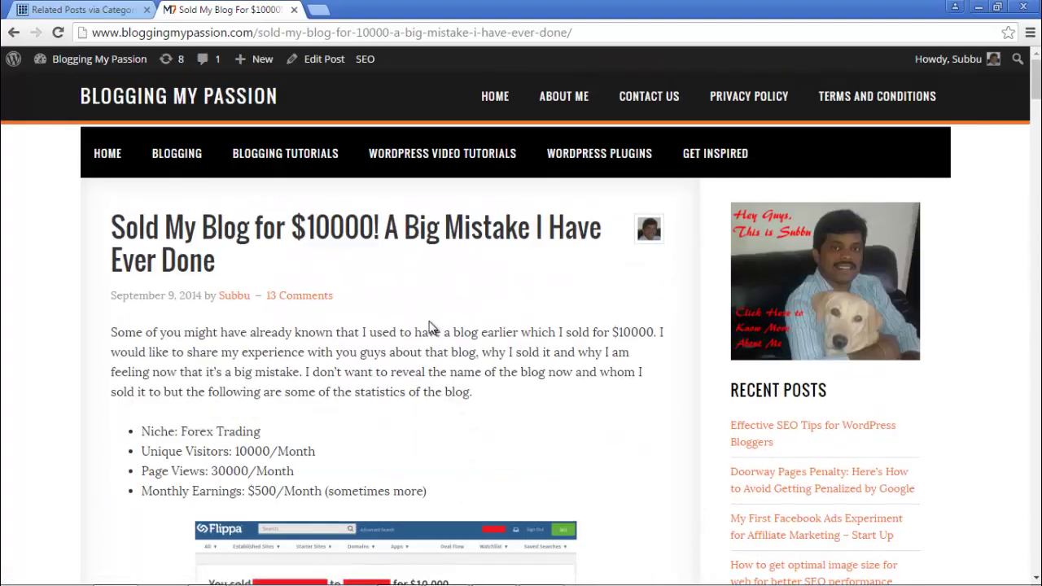
key("F5")
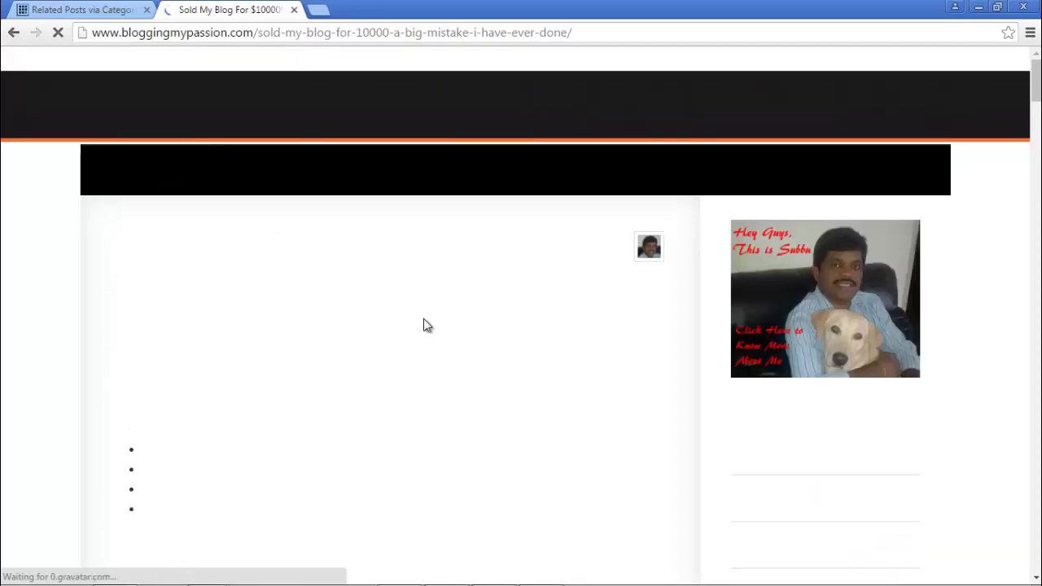
scroll(424, 309, "down", 20)
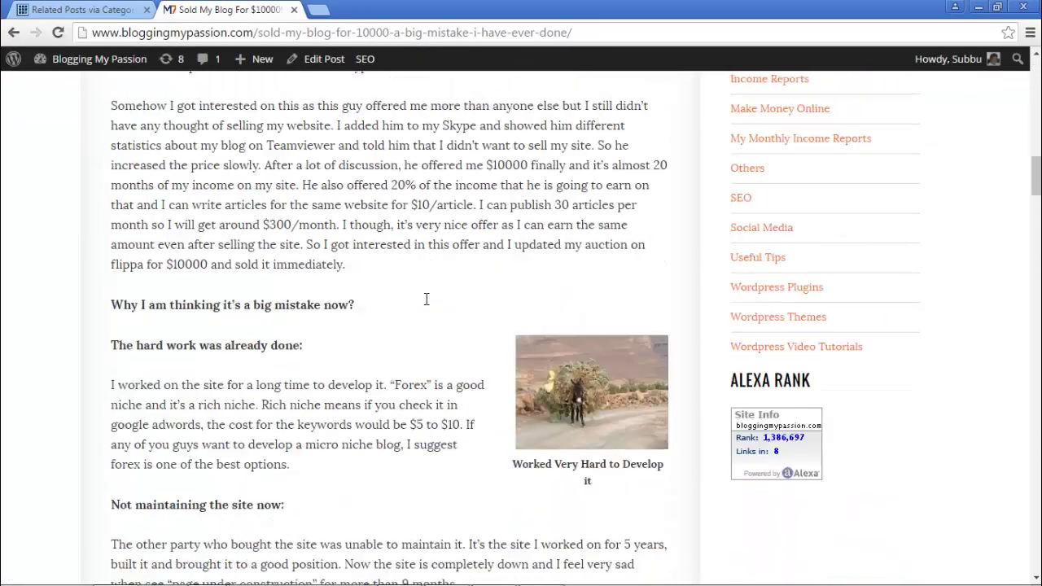
scroll(428, 300, "down", 8)
scroll(428, 298, "up", 1)
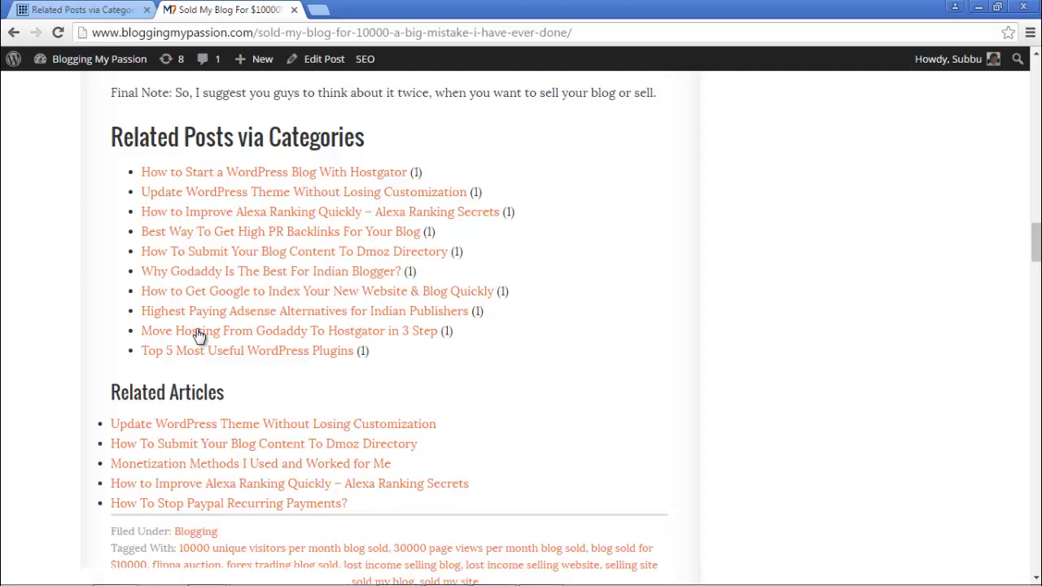
scroll(262, 280, "down", 1)
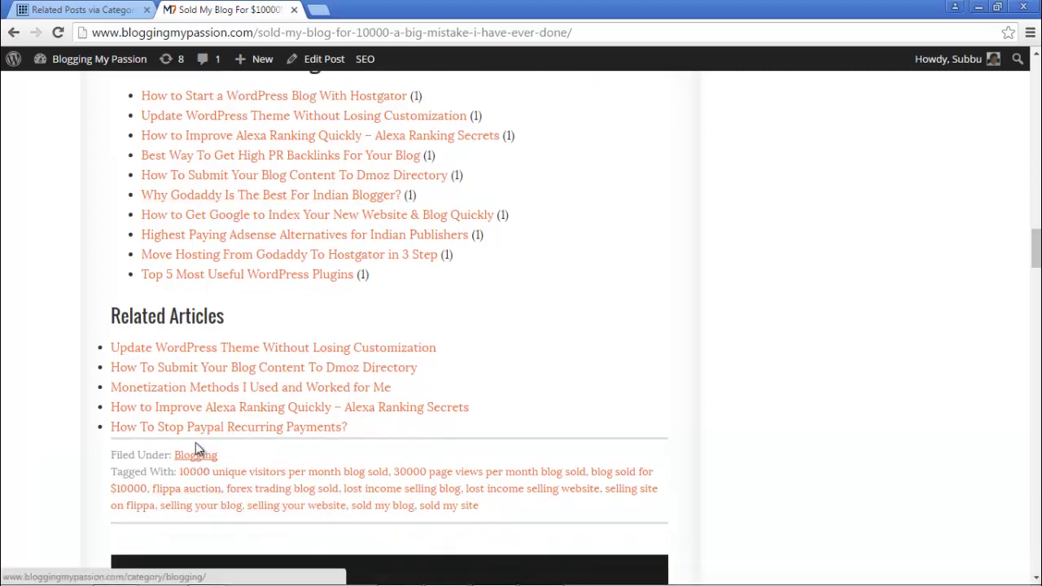
scroll(220, 319, "up", 1)
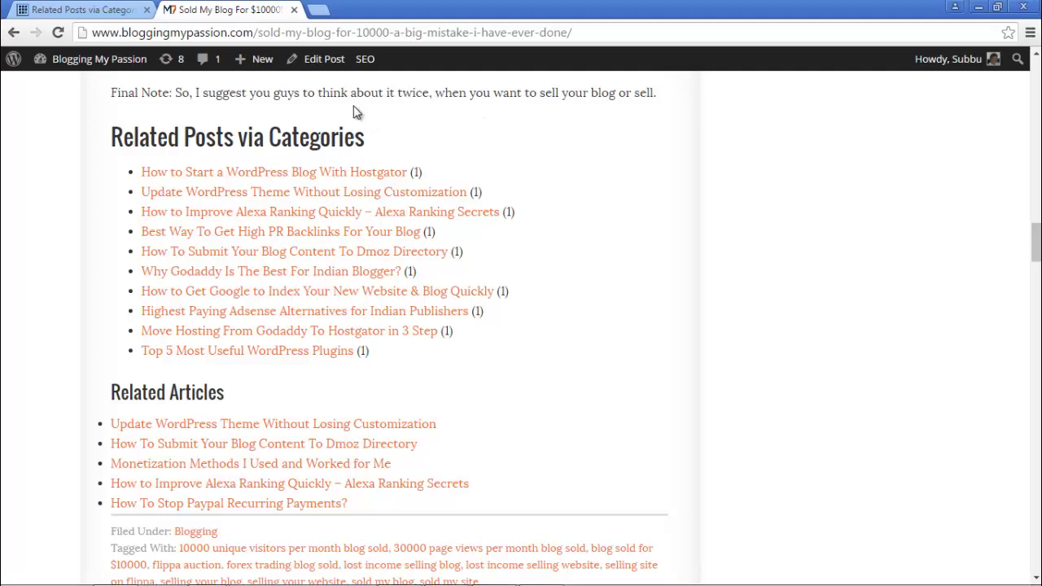
left_click(73, 10)
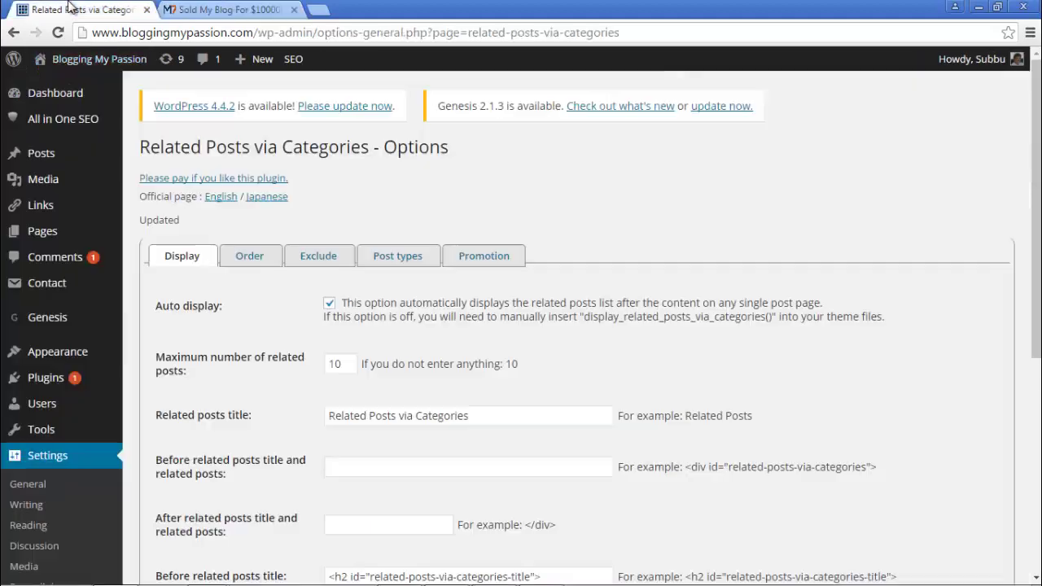
Step: Exclude the Blogging category from related posts and save the options
left_click(317, 257)
scroll(465, 268, "down", 2)
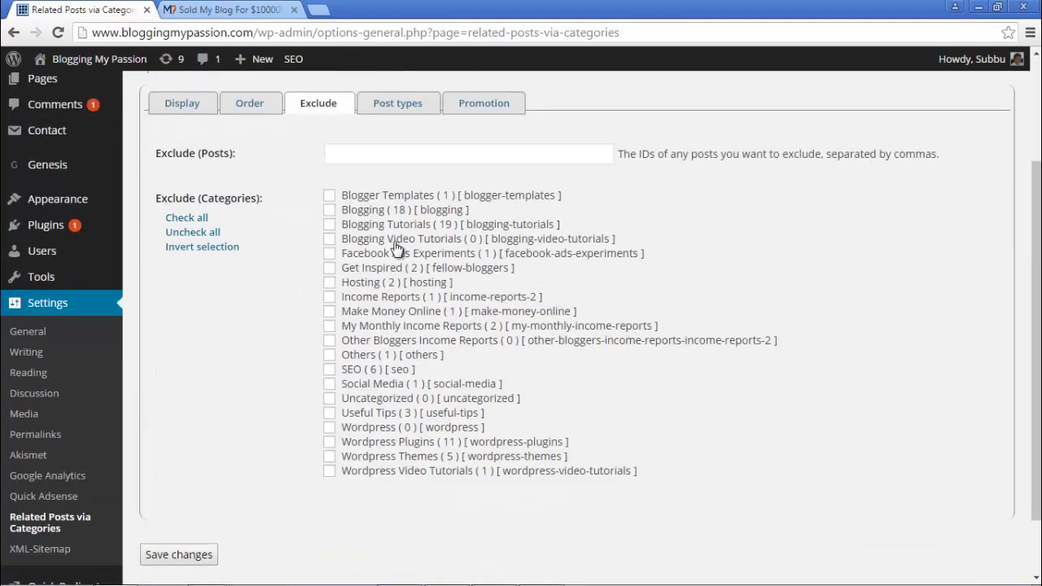
left_click(330, 211)
left_click(189, 561)
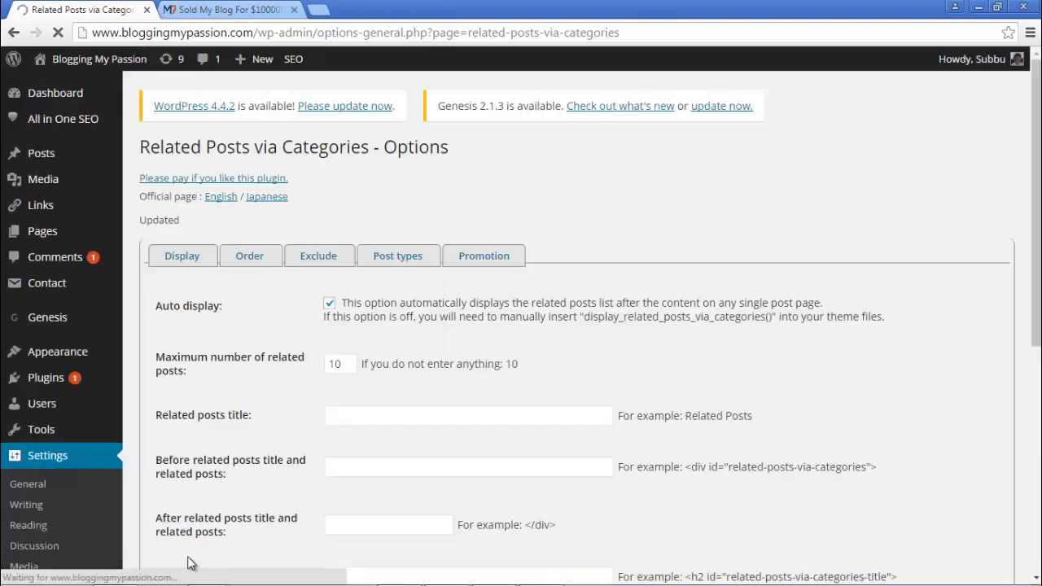
left_click(208, 10)
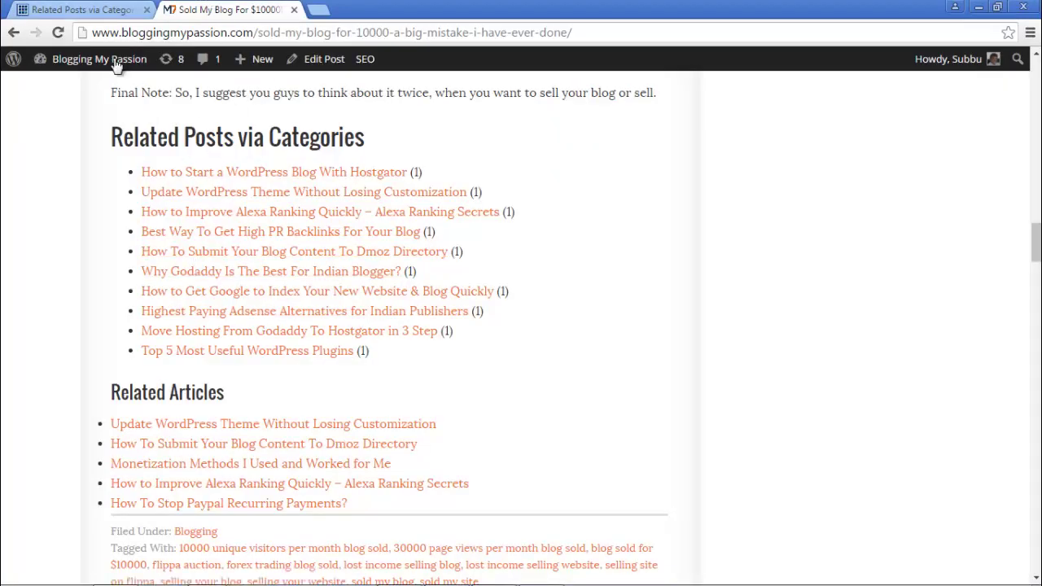
Step: Reload the post and confirm only Related Articles remains after the Final Note
scroll(181, 118, "up", 1)
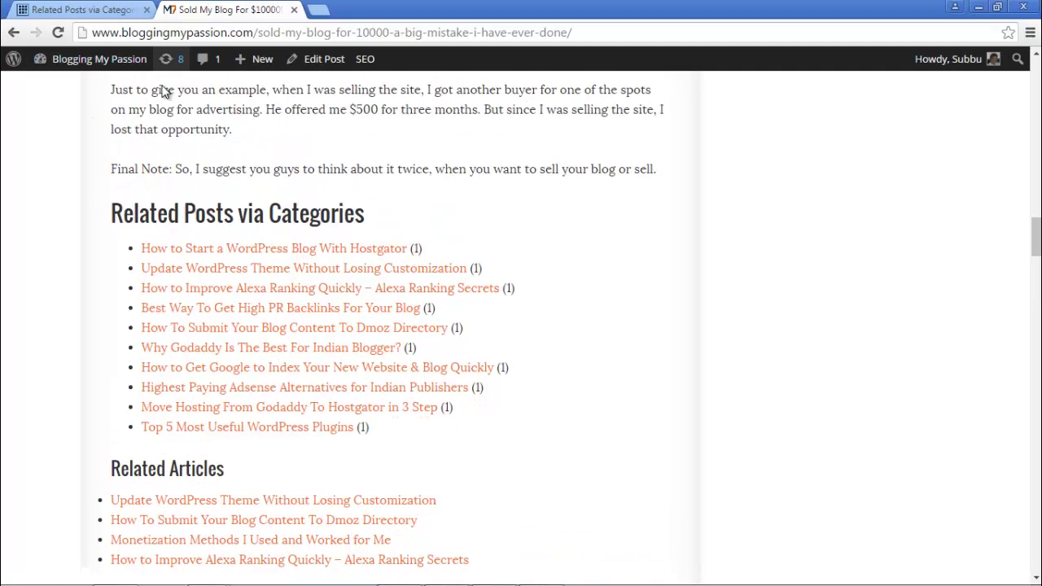
scroll(212, 335, "down", 2)
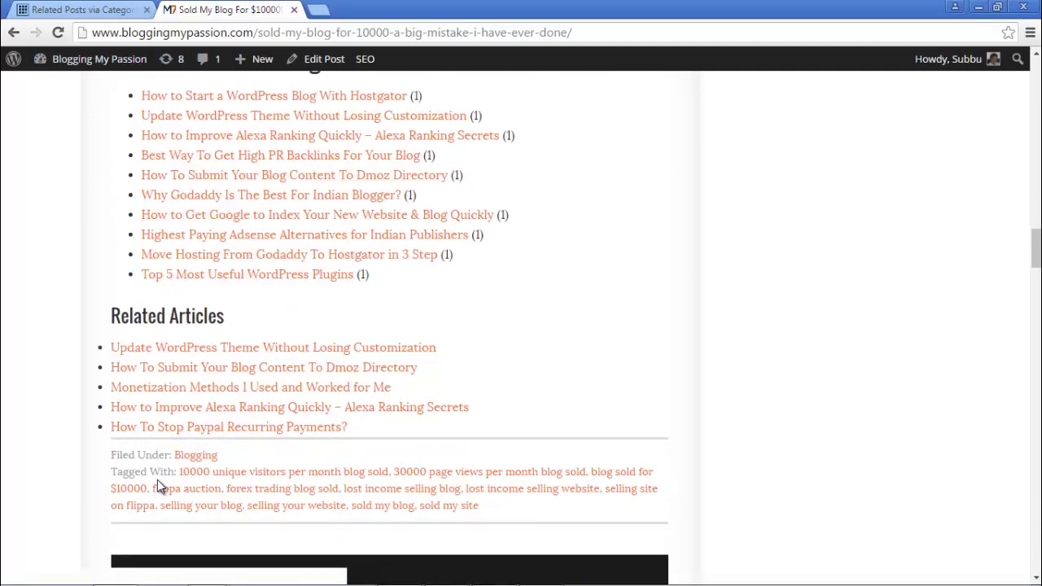
scroll(308, 201, "up", 1)
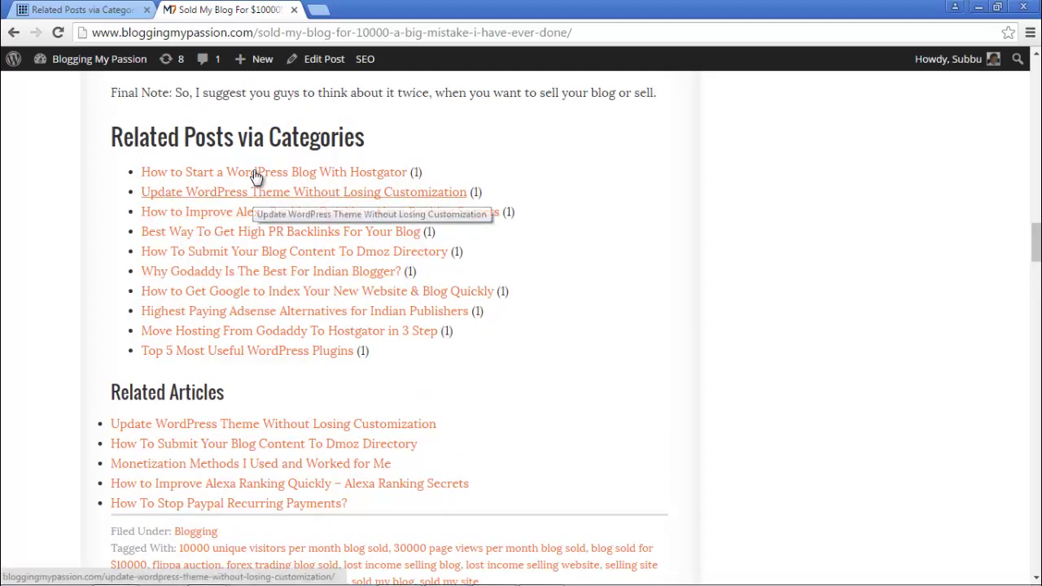
left_click(302, 233)
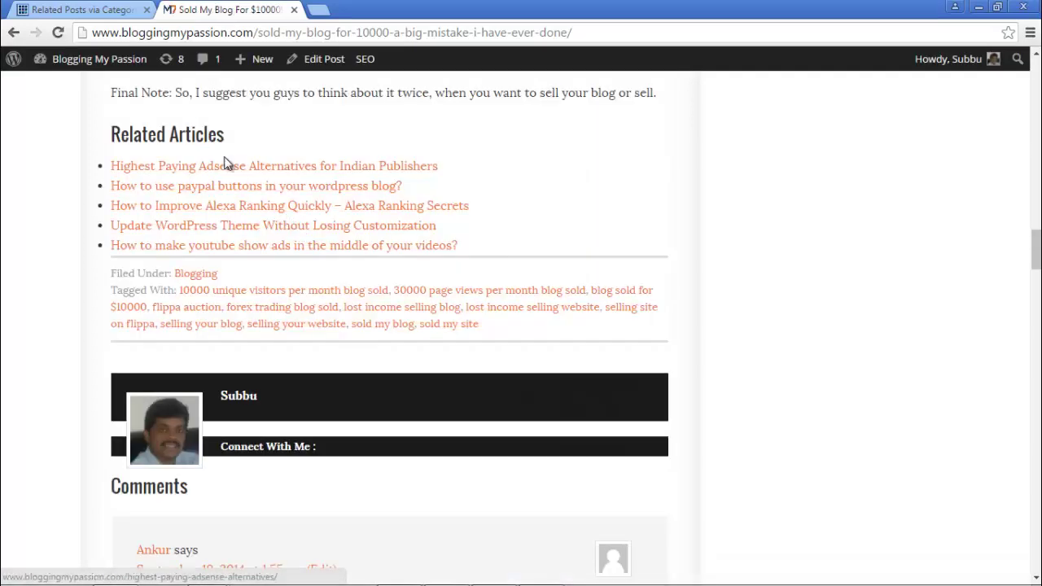
scroll(272, 174, "up", 2)
scroll(272, 174, "up", 1)
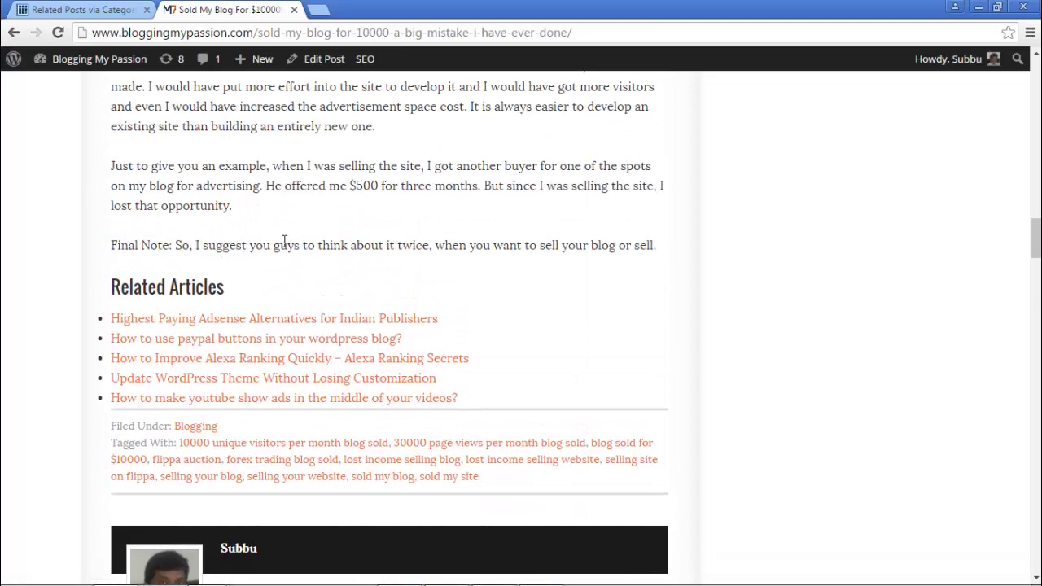